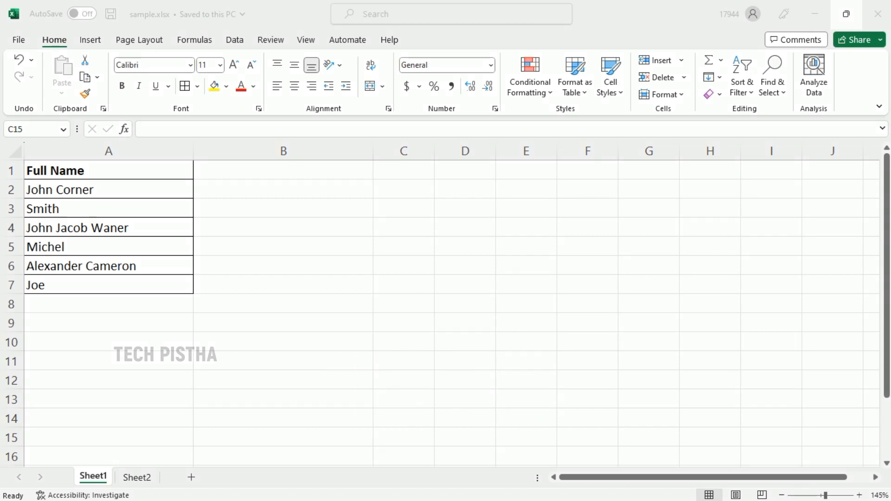
Start a SORTBY formula in B2 with the names A2:A7 as the array to sort.
{"action": "left_click", "coordinate": [342, 258]}
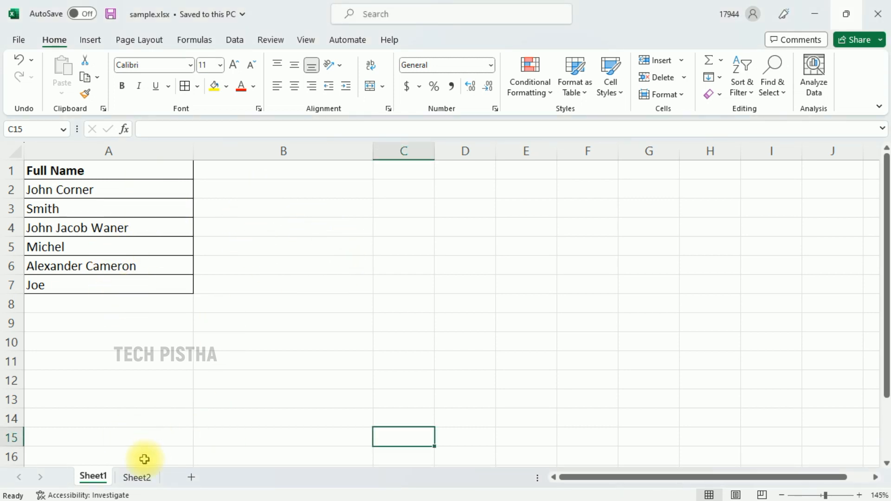
{"action": "left_click", "coordinate": [244, 190]}
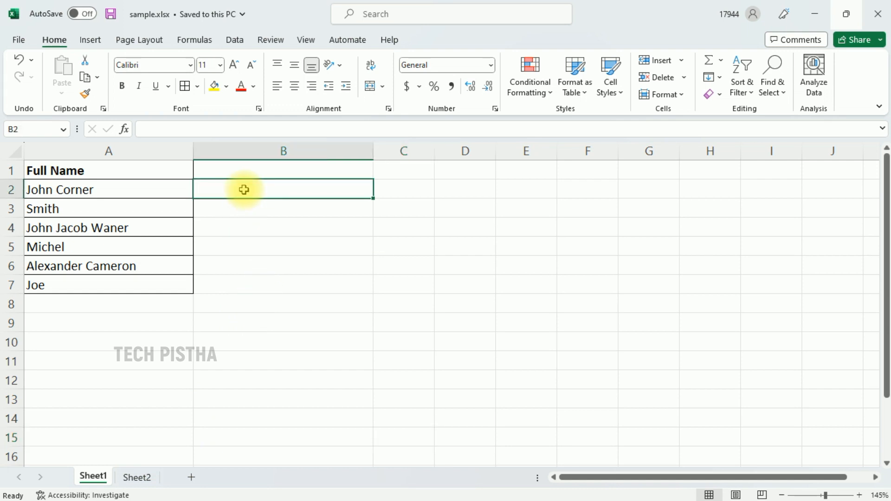
{"action": "type", "text": "=sor"}
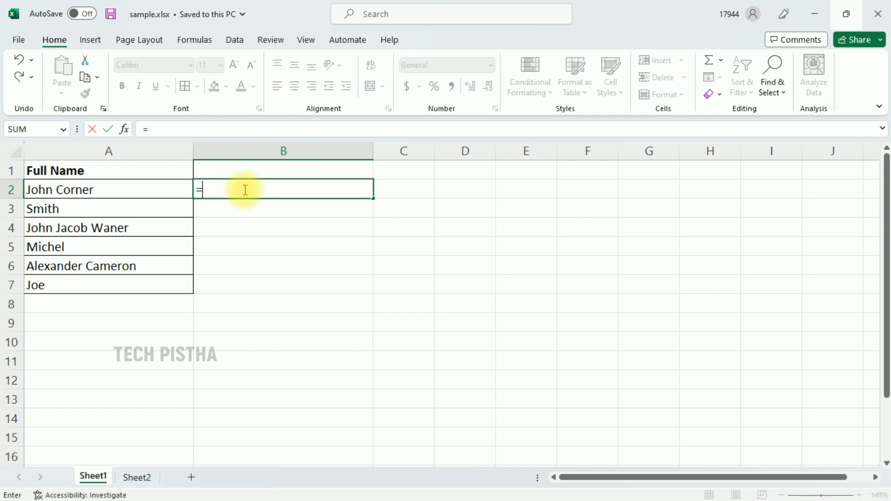
{"action": "key", "text": "Down"}
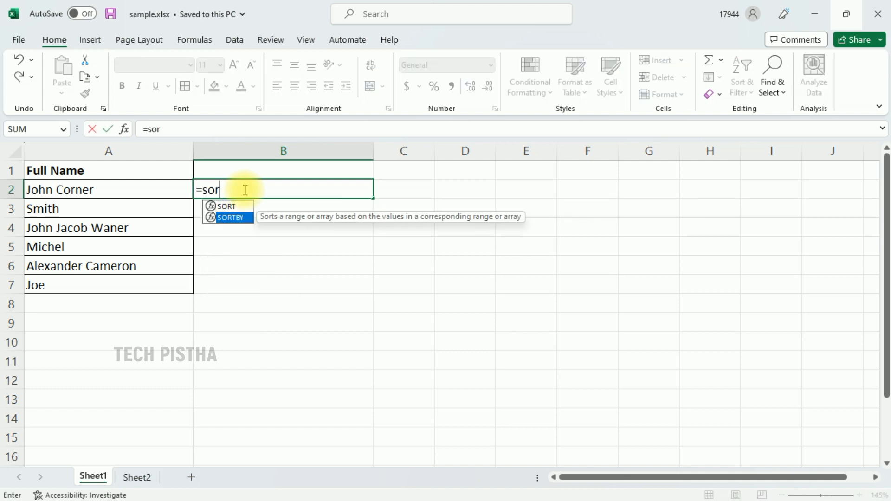
{"action": "key", "text": "Tab"}
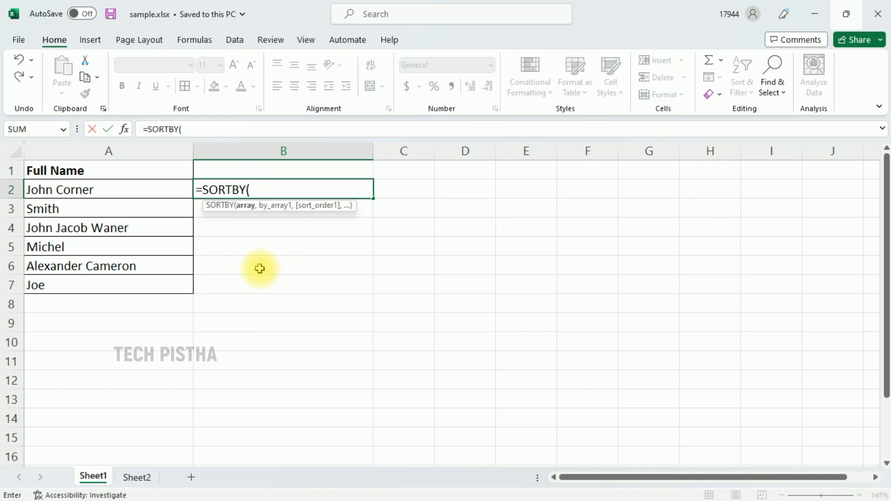
{"action": "left_click", "coordinate": [130, 187]}
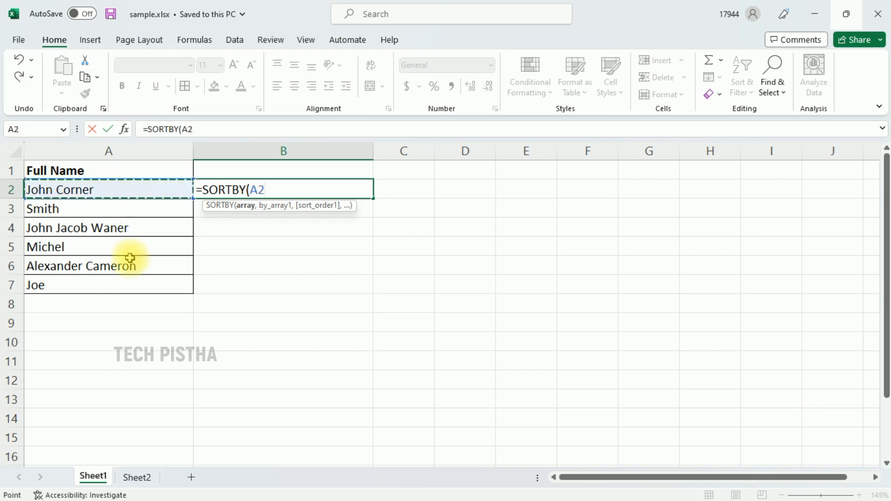
{"action": "left_click", "coordinate": [121, 285], "text": "shift"}
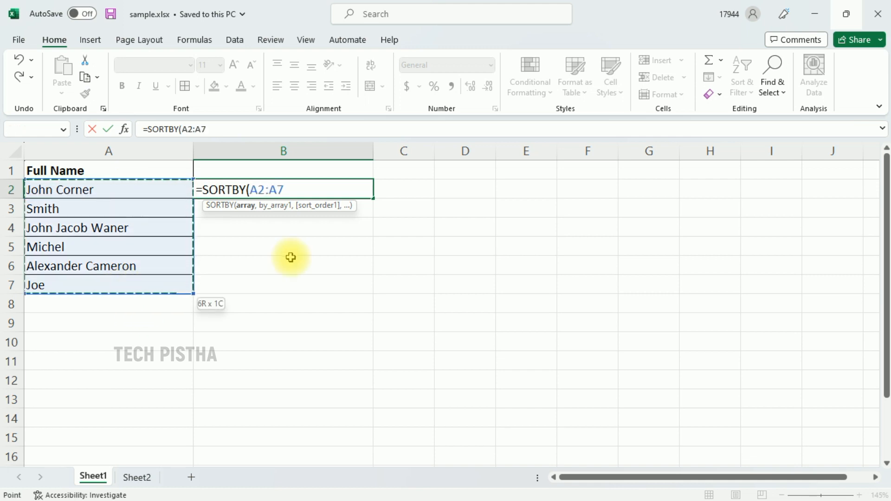
{"action": "type", "text": ","}
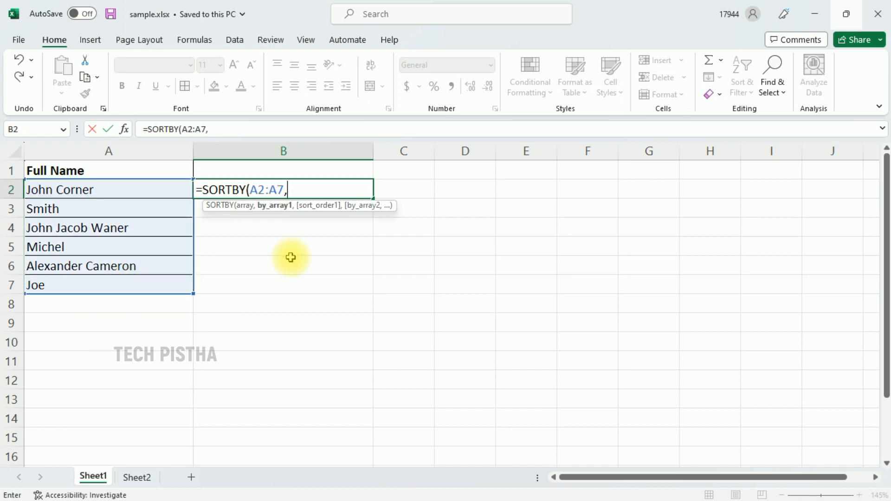
{"action": "type", "text": "le"}
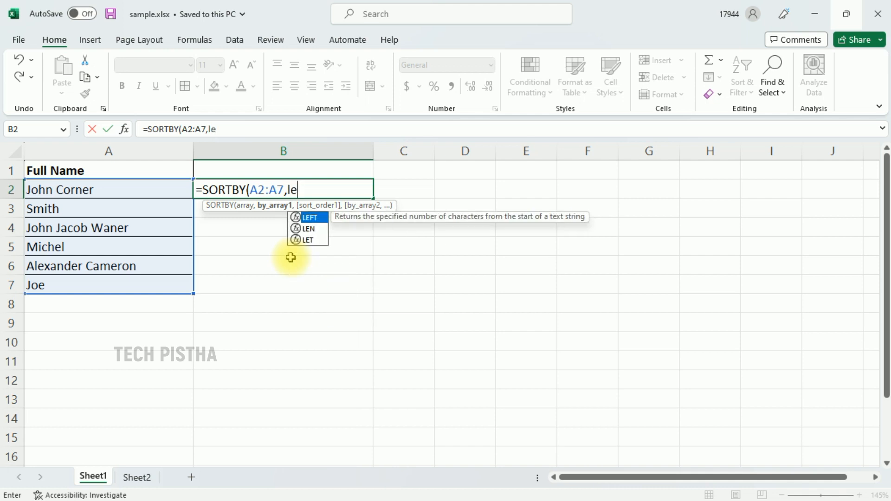
Add LEN(A2:A7) as the sort-by array in the SORTBY formula.
{"action": "key", "text": "Down"}
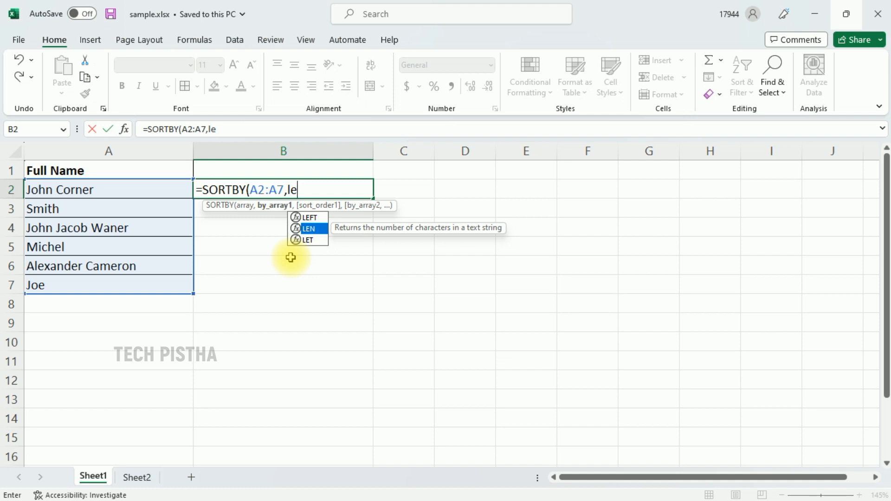
{"action": "key", "text": "Tab"}
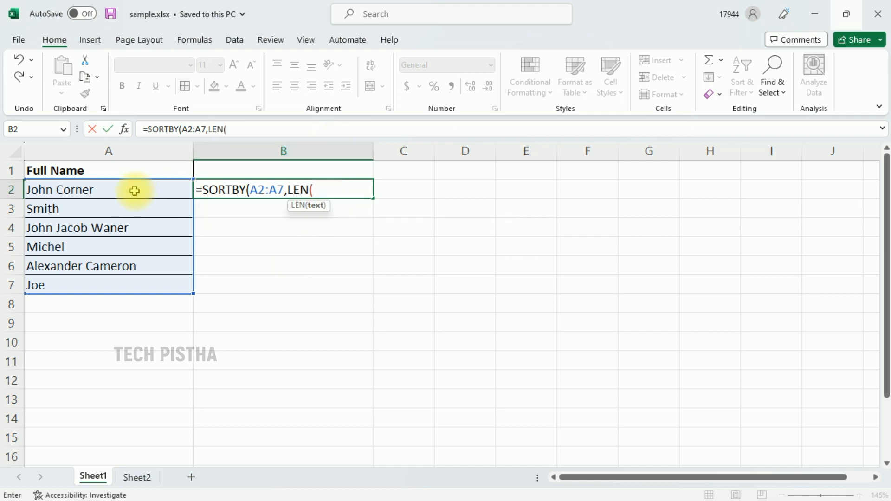
{"action": "left_click_drag", "start_coordinate": [133, 190], "coordinate": [125, 285]}
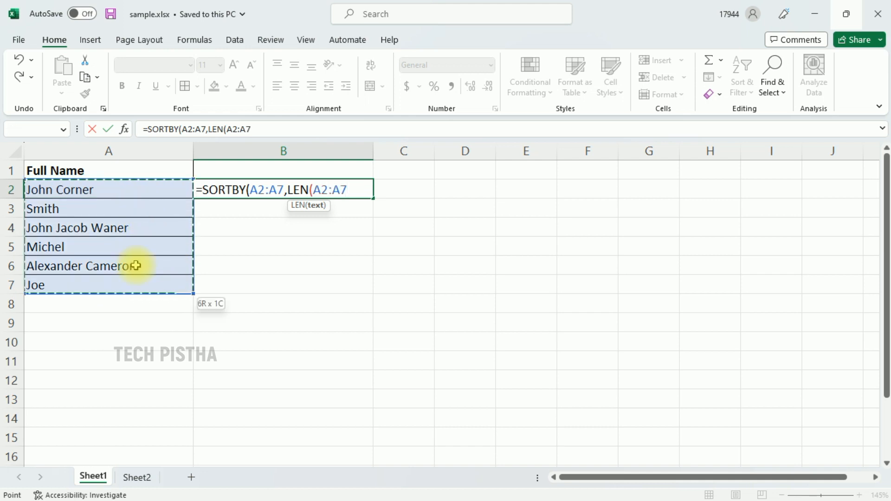
{"action": "type", "text": ")"}
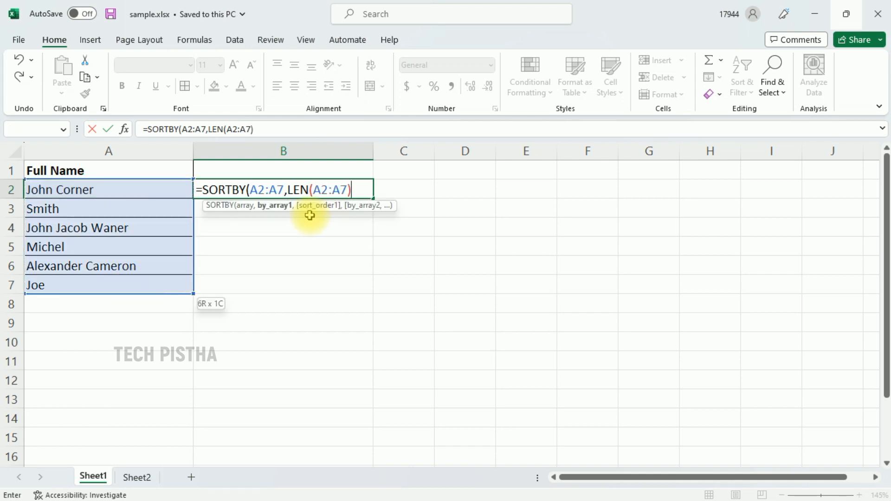
{"action": "type", "text": ","}
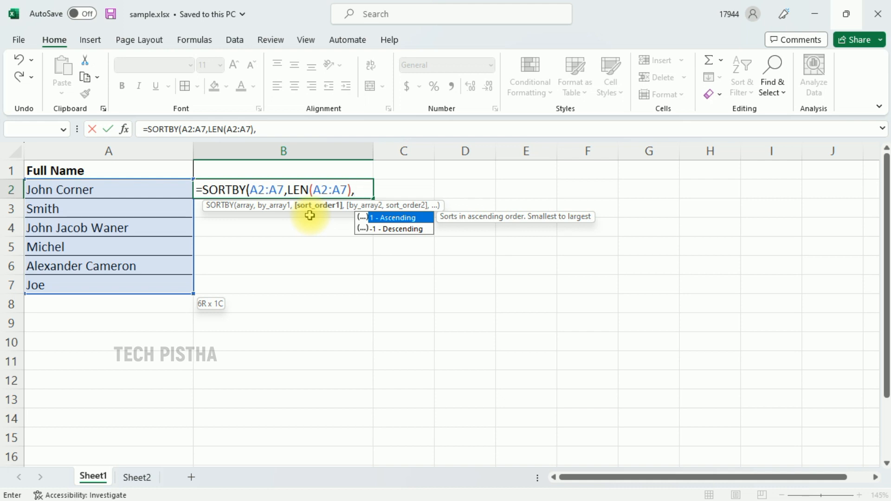
Set the sort order to -1 Descending and complete the formula =SORTBY(A2:A7,LEN(A2:A7),-1).
{"action": "key", "text": "Down"}
{"action": "left_click", "coordinate": [423, 232]}
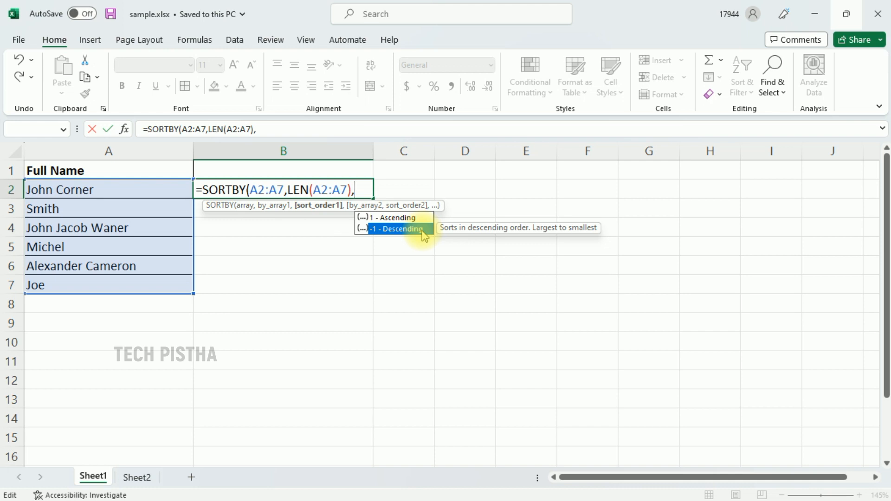
{"action": "double_click", "coordinate": [423, 229]}
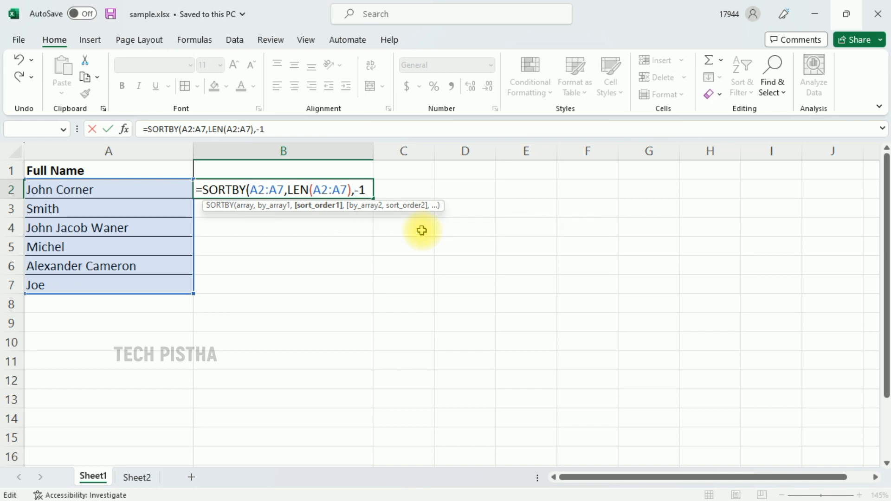
{"action": "type", "text": ")"}
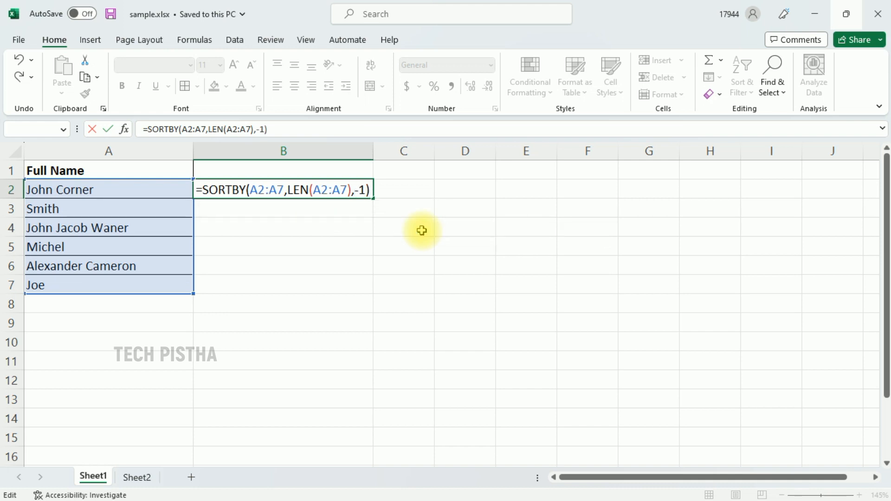
{"action": "key", "text": "Return"}
{"action": "left_click", "coordinate": [459, 246]}
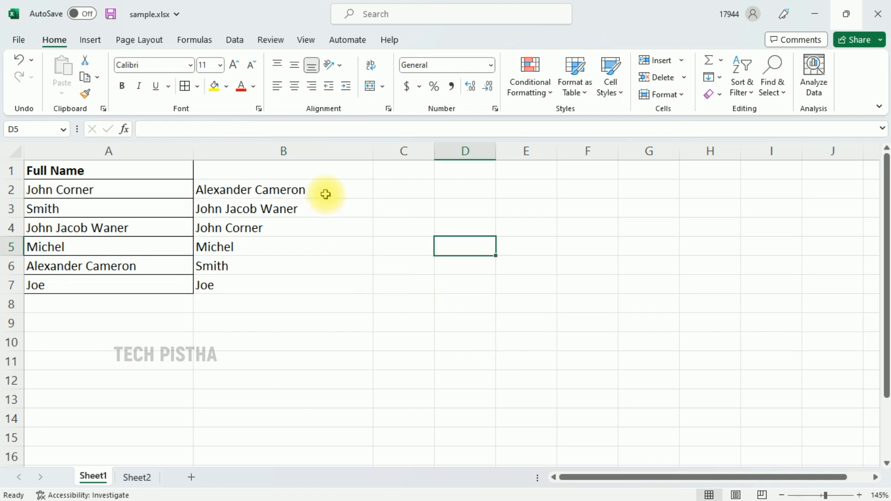
Enter Smith in cell B4 inside the spilled results range.
{"action": "key", "text": "Up"}
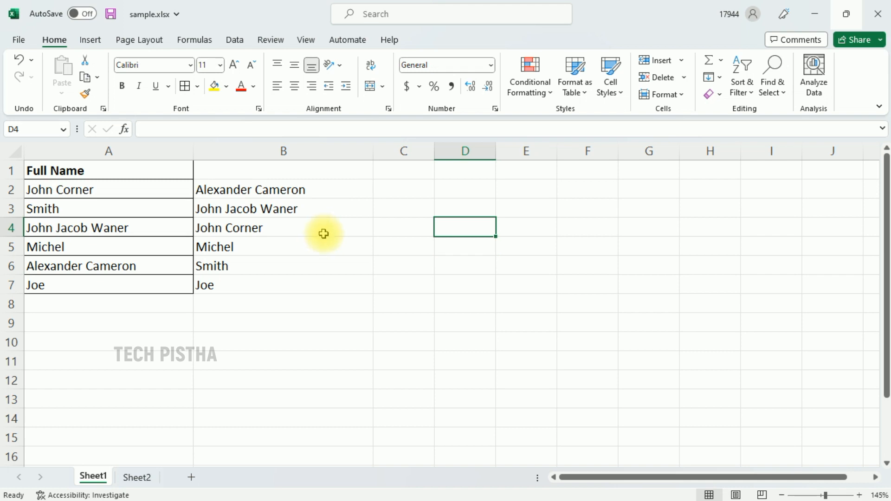
{"action": "left_click", "coordinate": [303, 229]}
{"action": "double_click", "coordinate": [308, 232]}
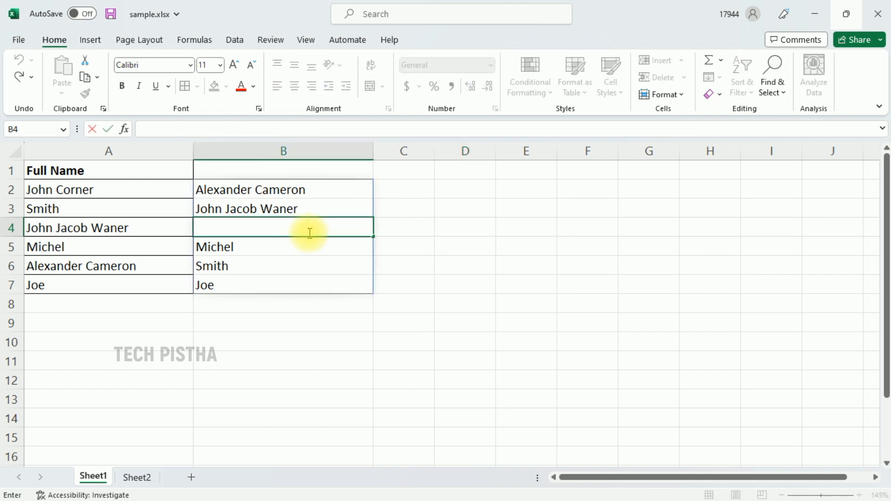
{"action": "type", "text": "Smith"}
{"action": "left_click", "coordinate": [509, 249]}
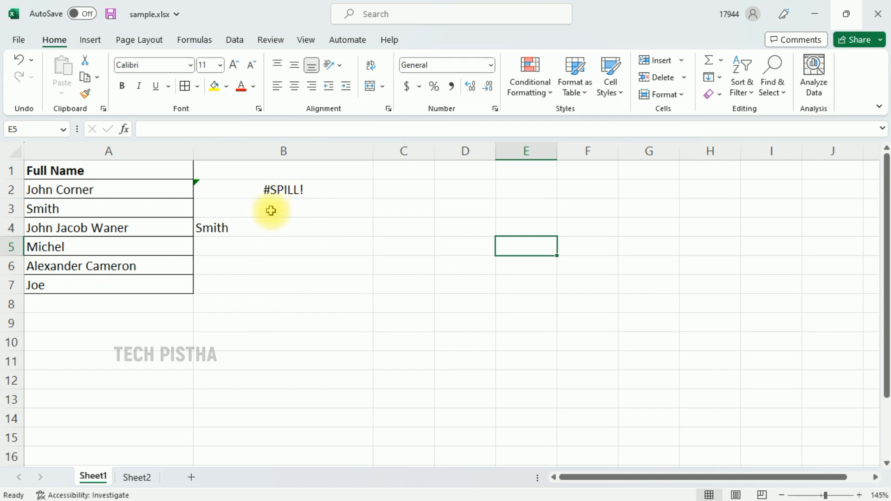
Delete the entry from cell B4 so the formula spills again.
{"action": "double_click", "coordinate": [263, 229]}
{"action": "key", "text": "BackSpace"}
{"action": "key", "text": "BackSpace"}
{"action": "key", "text": "BackSpace"}
{"action": "key", "text": "BackSpace"}
{"action": "key", "text": "BackSpace"}
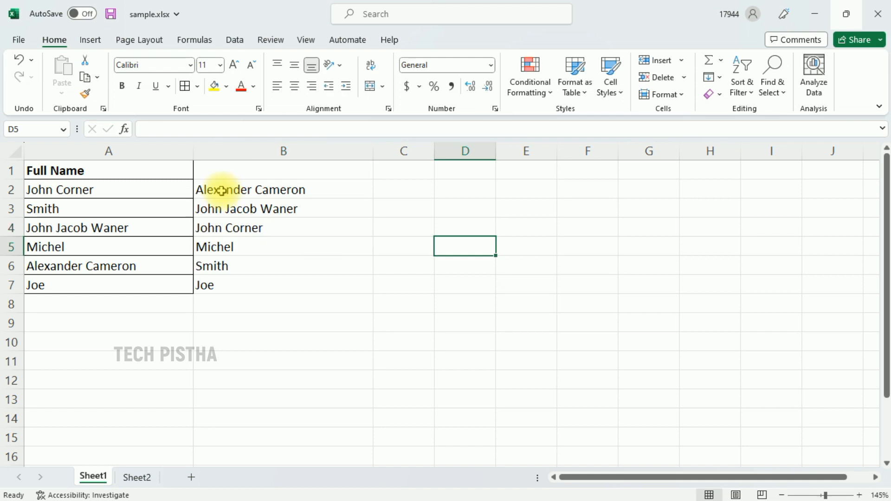
Copy the sorted results in B2:B7 and paste them back in place as values only.
{"action": "left_click", "coordinate": [221, 191]}
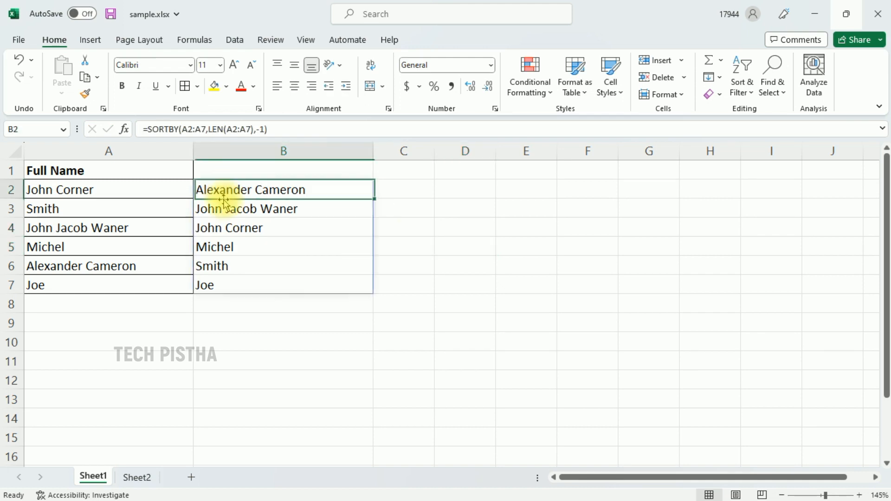
{"action": "left_click", "coordinate": [226, 292], "text": "shift"}
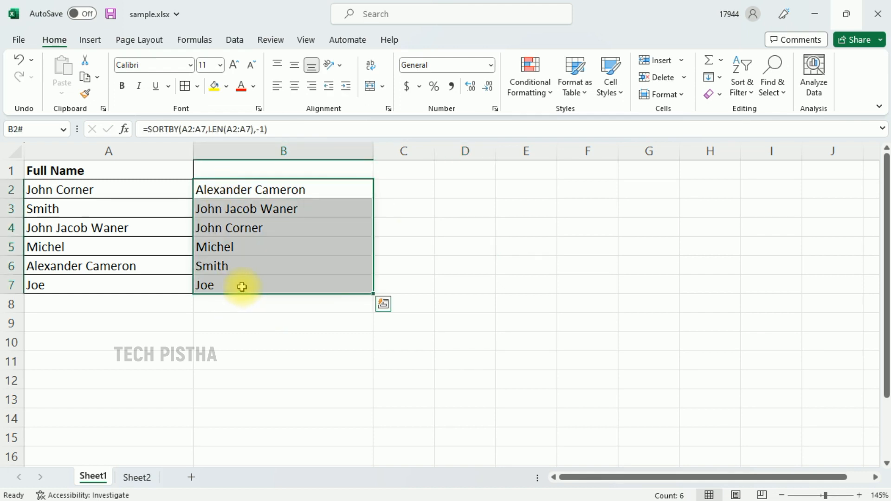
{"action": "key", "text": "ctrl+c"}
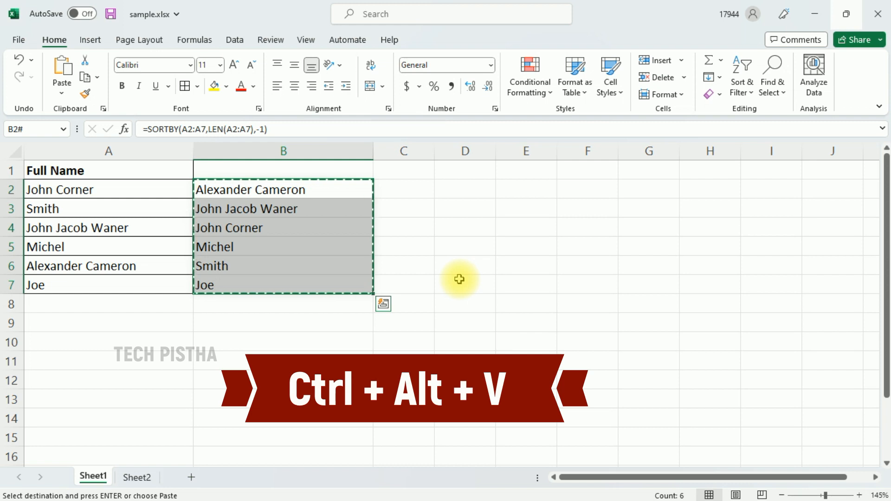
{"action": "key", "text": "ctrl+alt+v"}
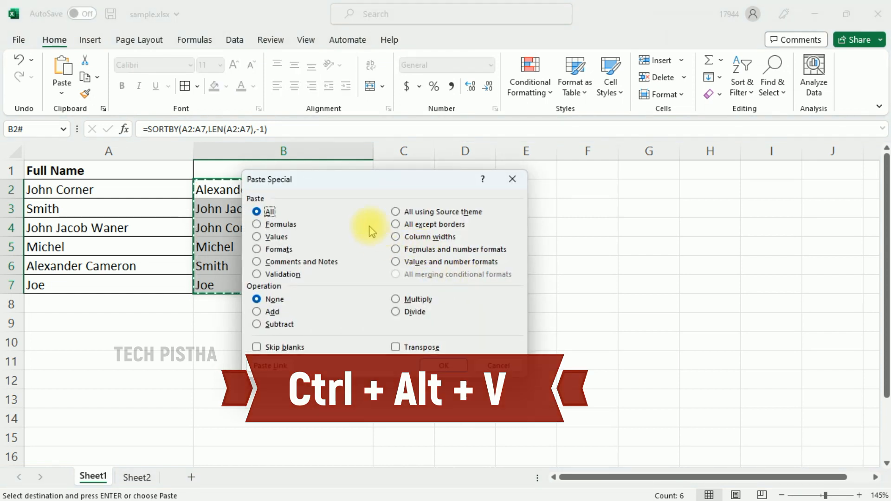
{"action": "left_click_drag", "start_coordinate": [365, 192], "coordinate": [544, 201]}
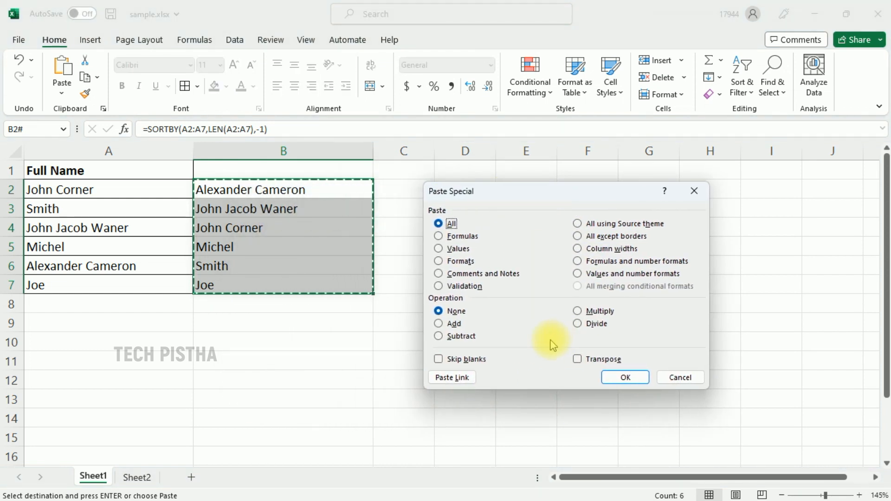
{"action": "left_click", "coordinate": [462, 253]}
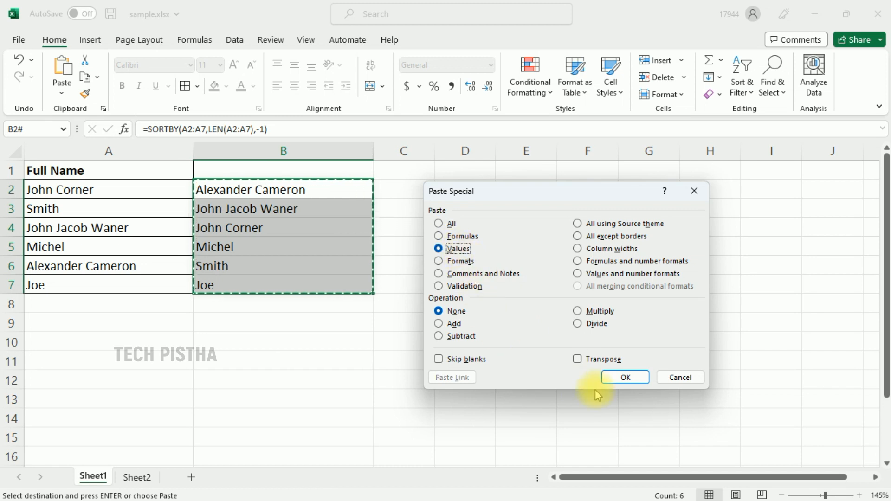
{"action": "left_click", "coordinate": [626, 378]}
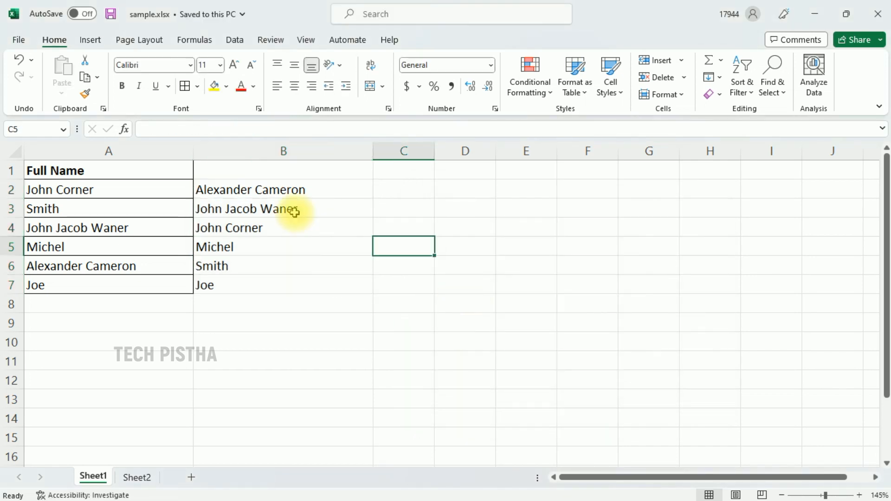
Enter the header Sorted Values in cell B1.
{"action": "double_click", "coordinate": [307, 211]}
{"action": "type", "text": "s"}
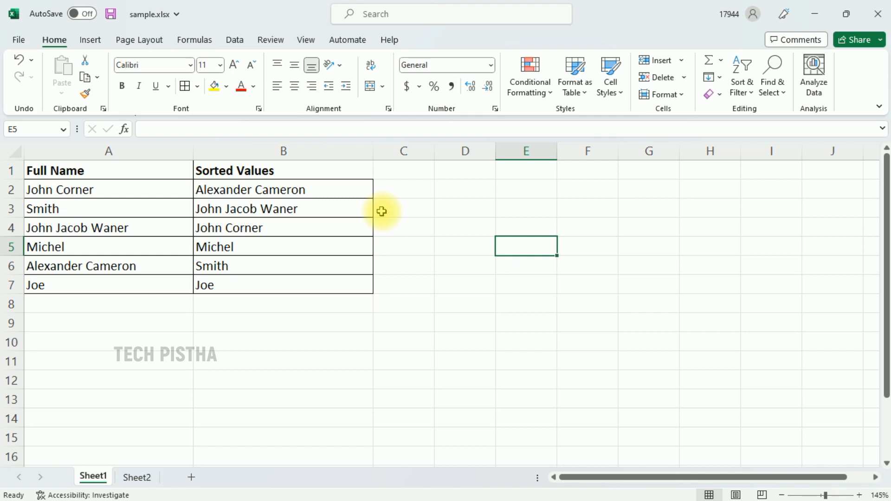
On Sheet2, enter =LEN(A2:A7) in B2 to calculate each name's character count.
{"action": "left_click", "coordinate": [137, 477]}
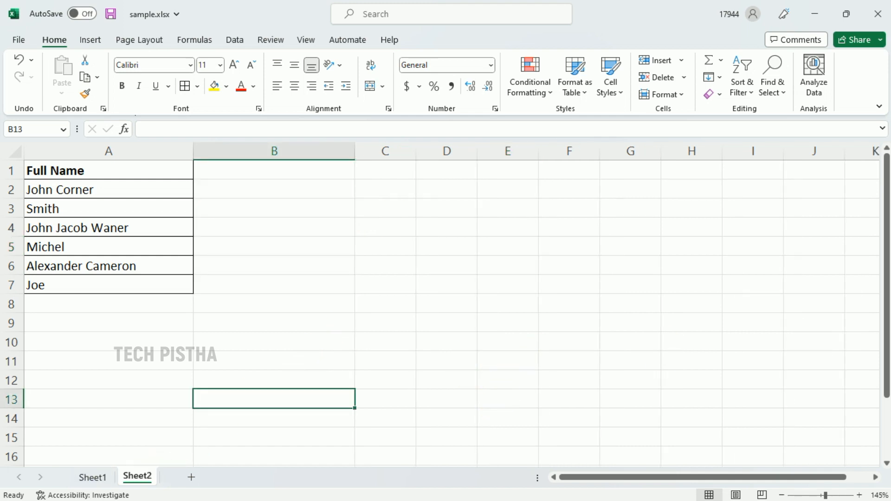
{"action": "left_click", "coordinate": [247, 191]}
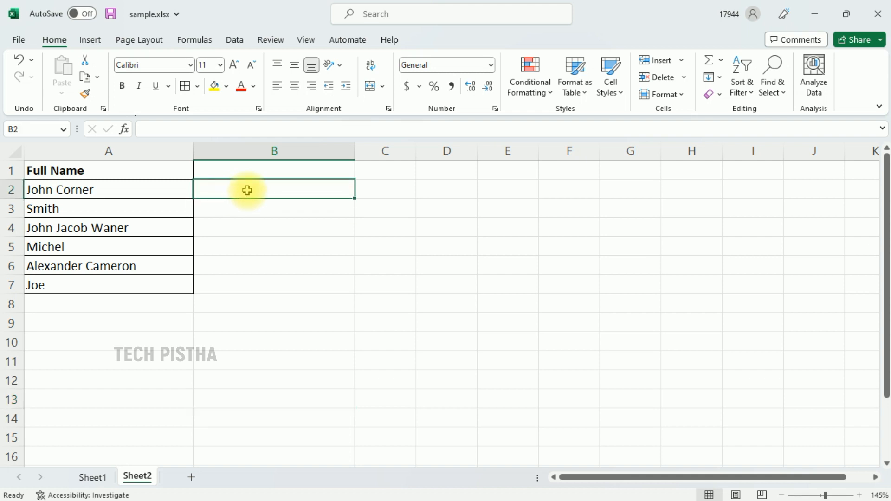
{"action": "type", "text": "="}
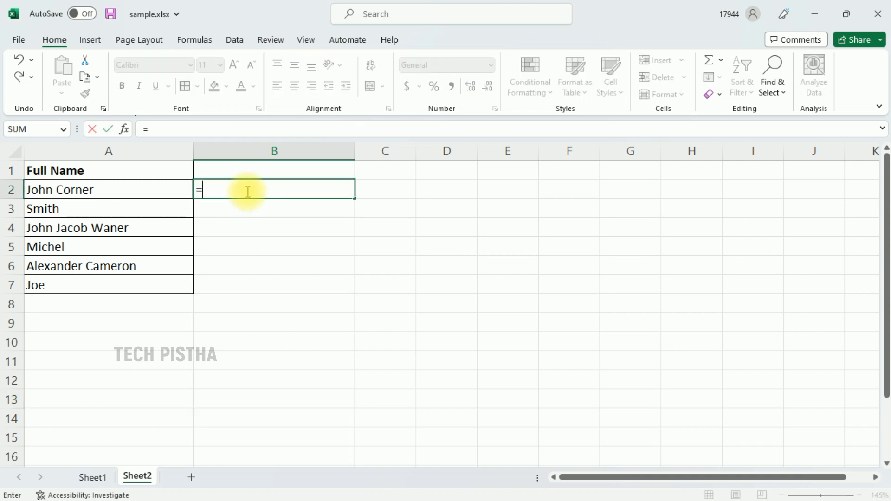
{"action": "type", "text": "len"}
{"action": "key", "text": "Tab"}
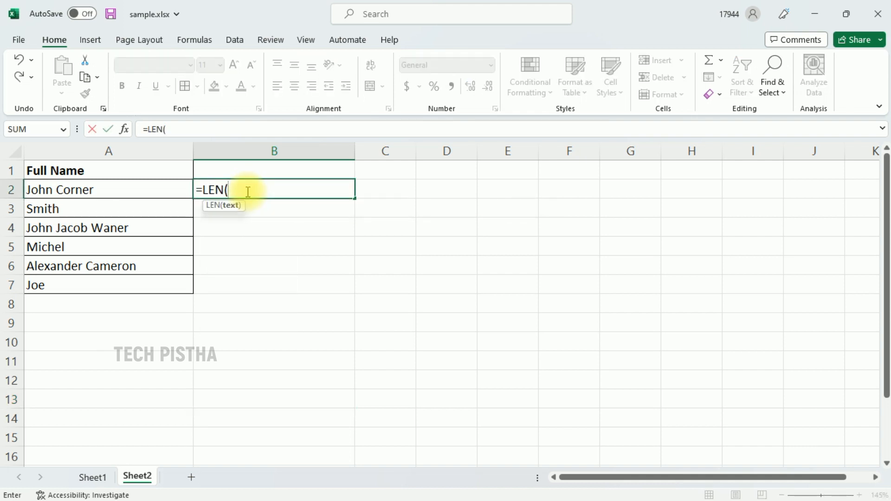
{"action": "left_click_drag", "start_coordinate": [131, 193], "coordinate": [133, 287]}
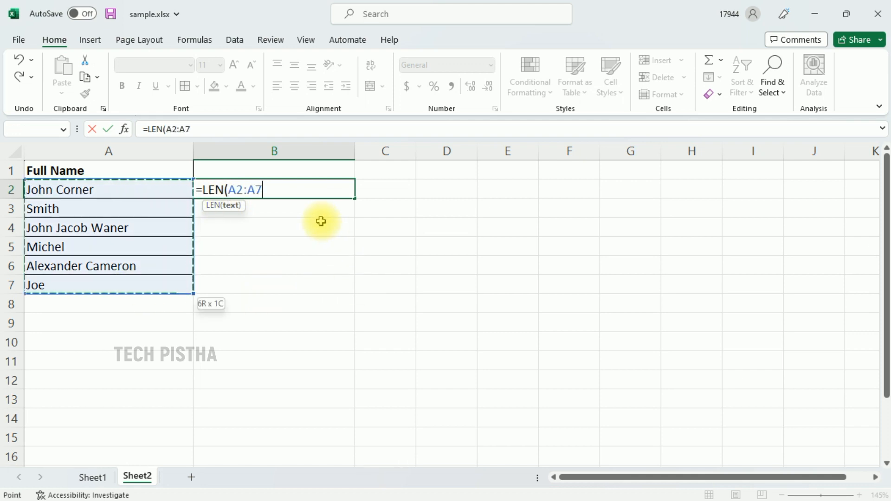
{"action": "type", "text": ")"}
{"action": "key", "text": "Tab"}
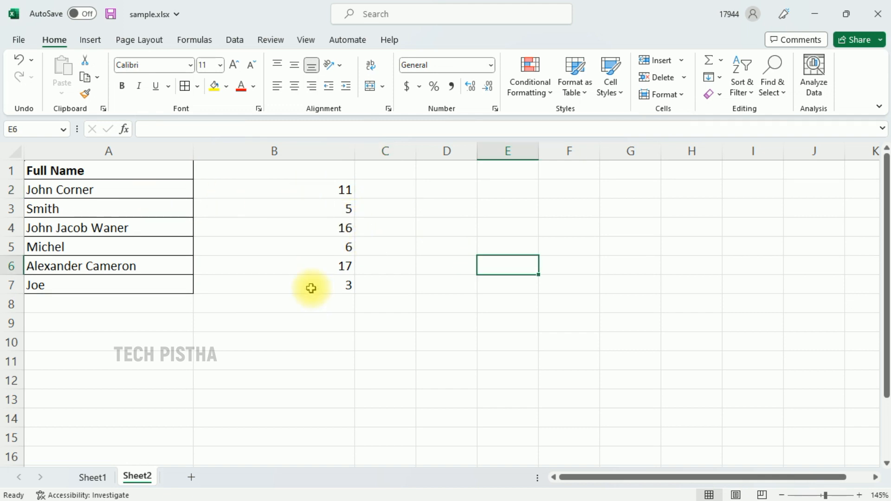
Try to sort the LEN results in B2:B7 smallest to largest with the selection expanded to the names.
{"action": "left_click", "coordinate": [326, 185]}
{"action": "left_click", "coordinate": [329, 284], "text": "shift"}
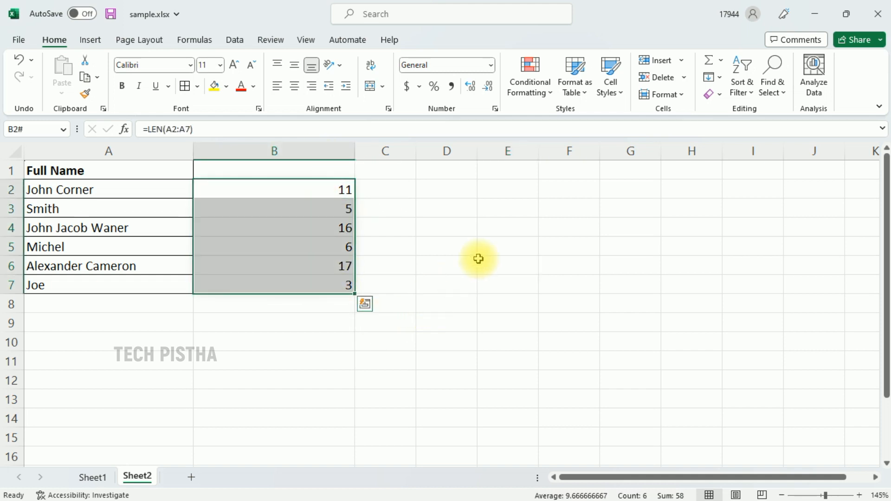
{"action": "left_click", "coordinate": [749, 94]}
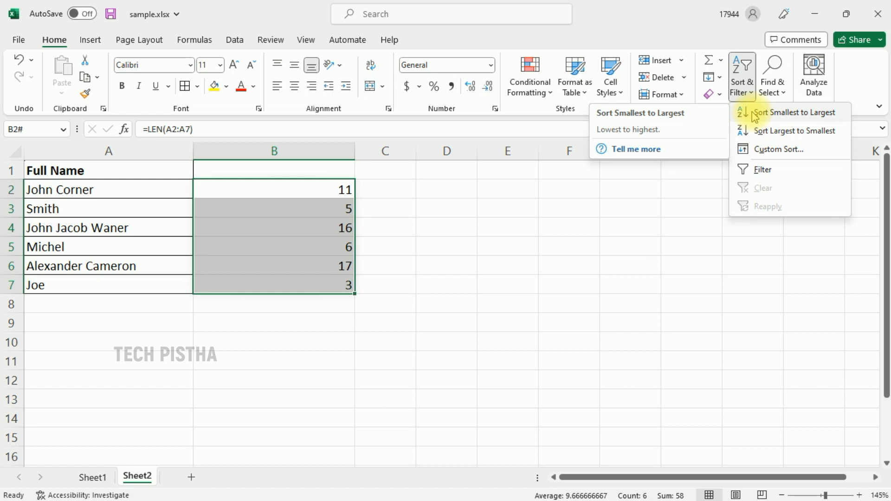
{"action": "left_click", "coordinate": [784, 119]}
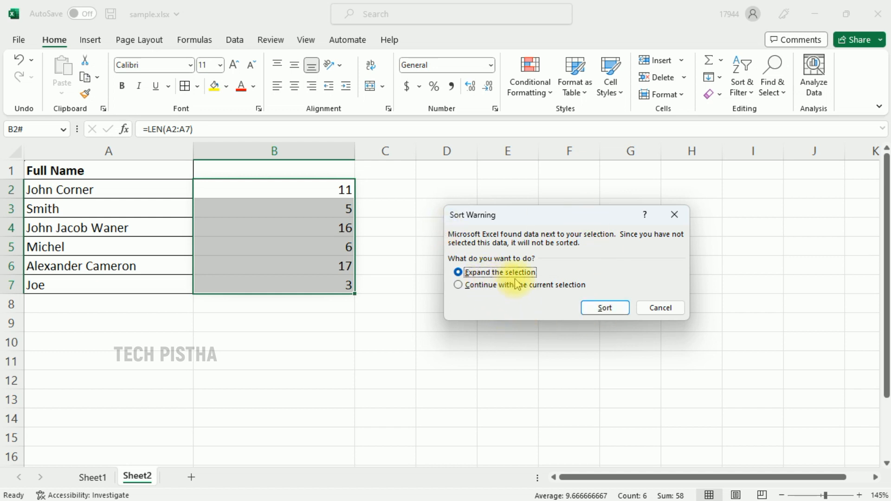
{"action": "left_click", "coordinate": [609, 312]}
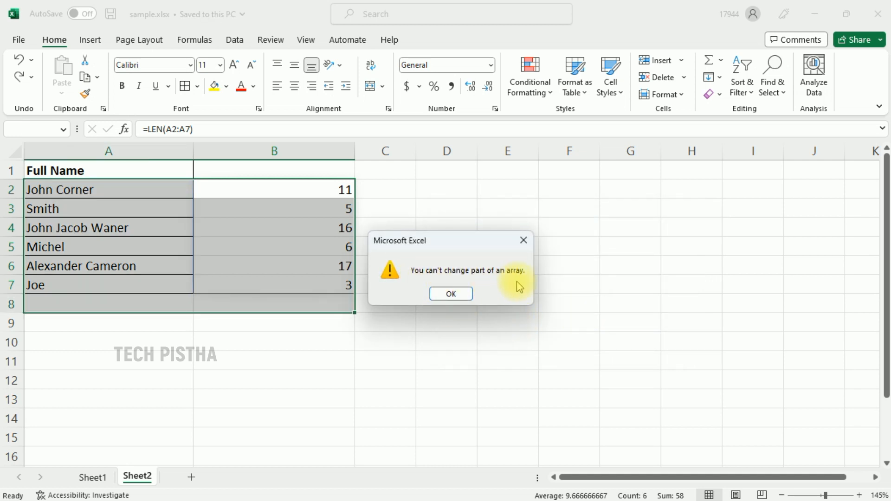
{"action": "left_click", "coordinate": [450, 294]}
Copy B2:B7 and paste it back in place as values only to replace the LEN formulas.
{"action": "left_click", "coordinate": [285, 190]}
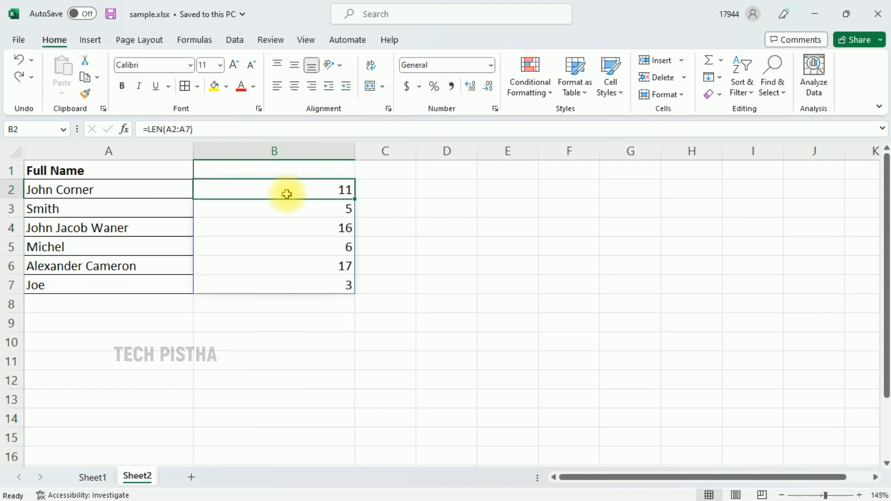
{"action": "left_click", "coordinate": [313, 294]}
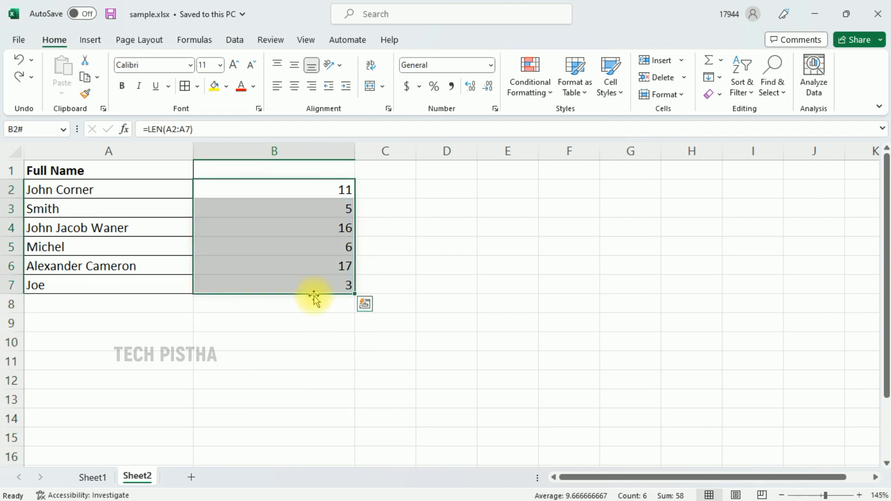
{"action": "key", "text": "ctrl+c"}
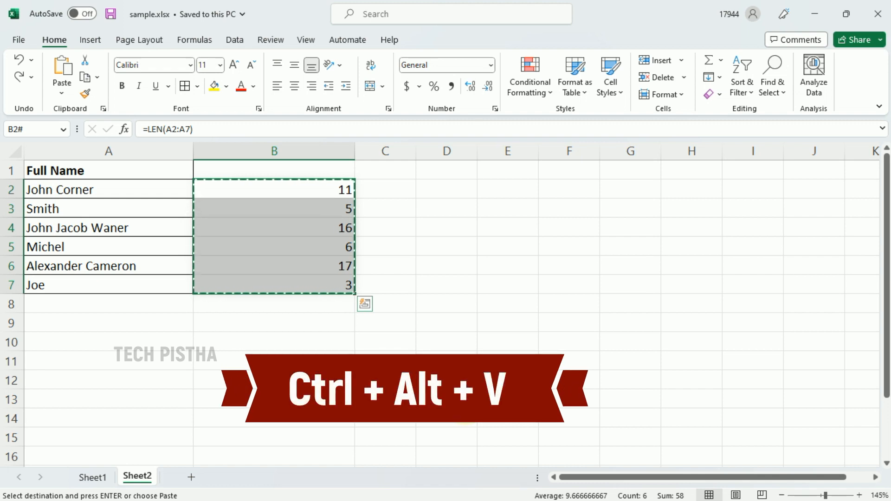
{"action": "key", "text": "ctrl+alt+v"}
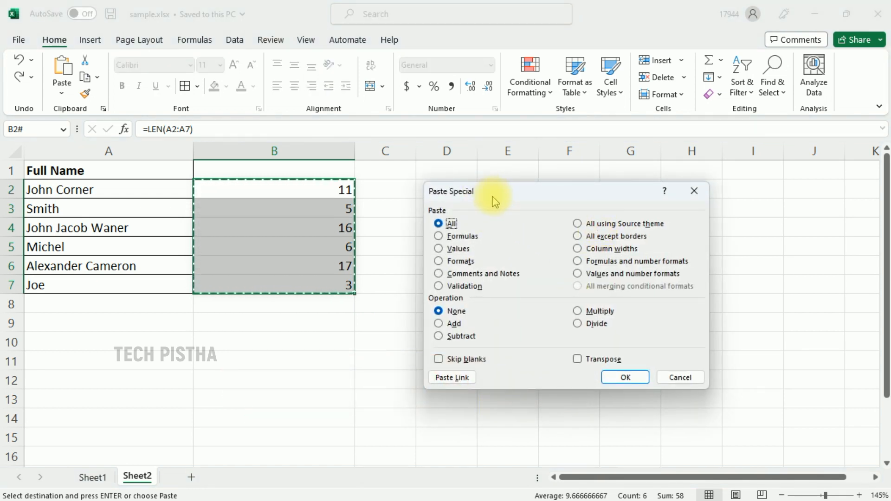
{"action": "left_click_drag", "start_coordinate": [493, 197], "coordinate": [468, 183]}
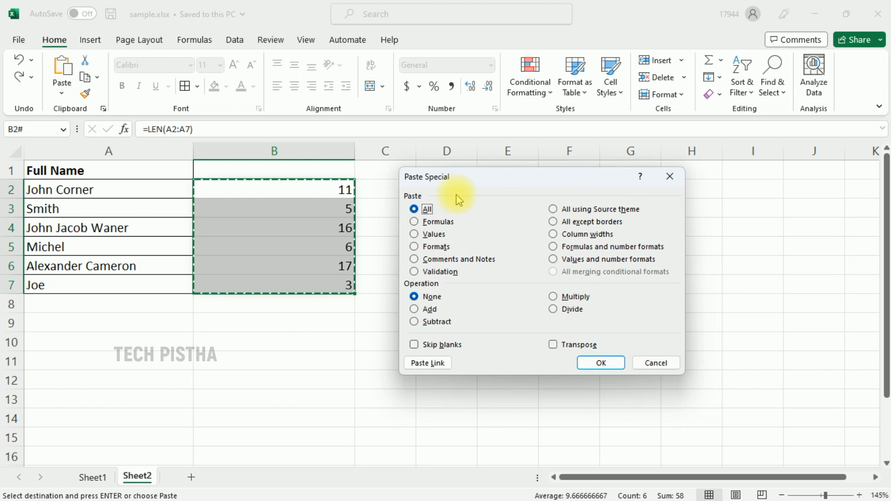
{"action": "left_click", "coordinate": [434, 234]}
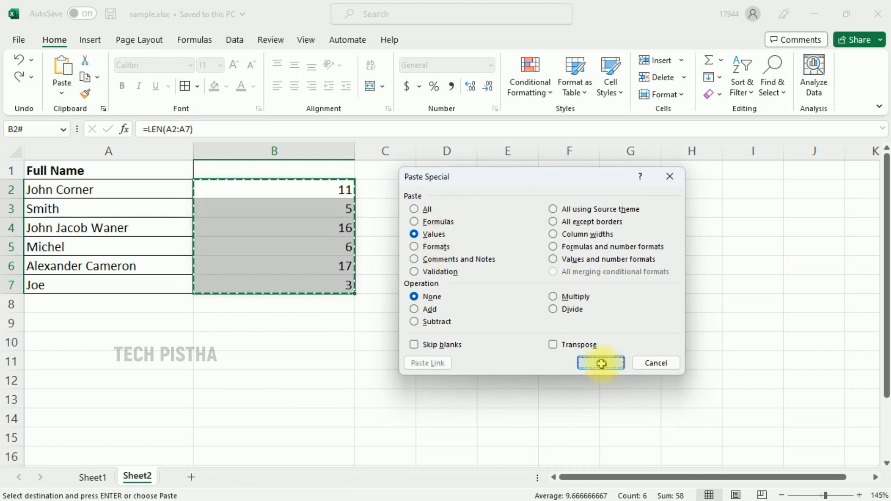
{"action": "left_click", "coordinate": [599, 364]}
{"action": "left_click", "coordinate": [447, 265]}
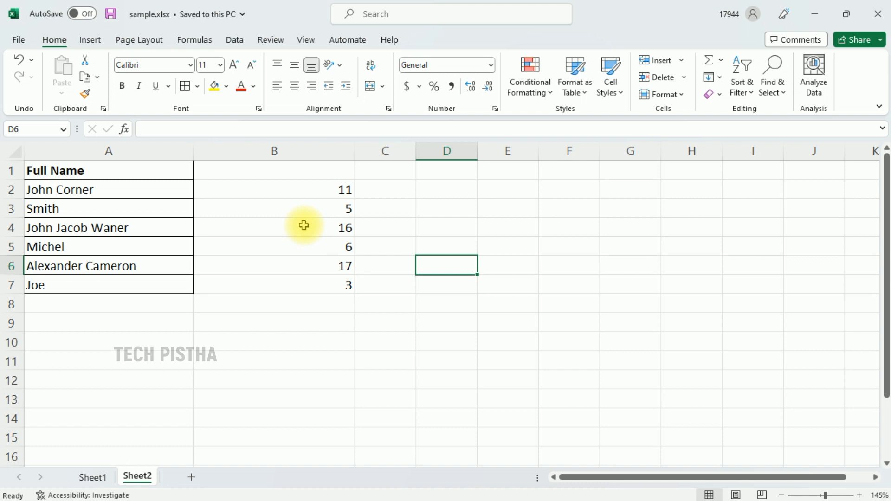
Sort column B smallest to largest, expanding the selection so the names in column A reorder with their lengths.
{"action": "left_click", "coordinate": [316, 151]}
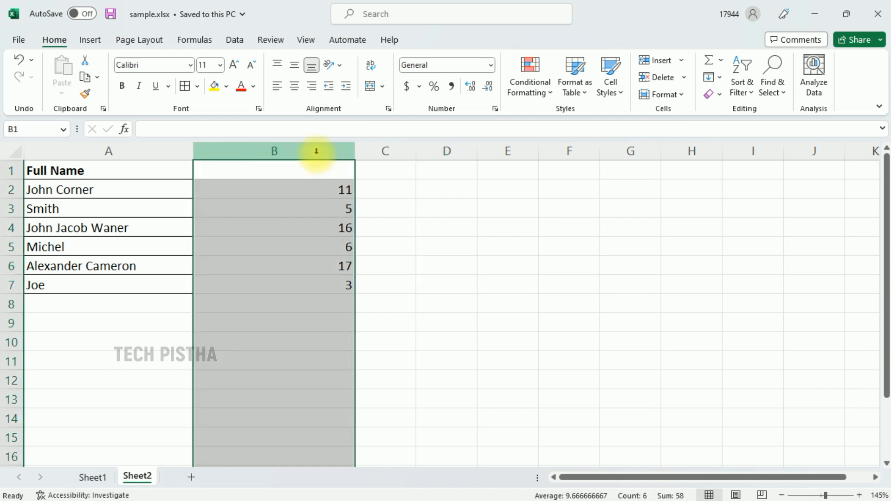
{"action": "left_click", "coordinate": [745, 89]}
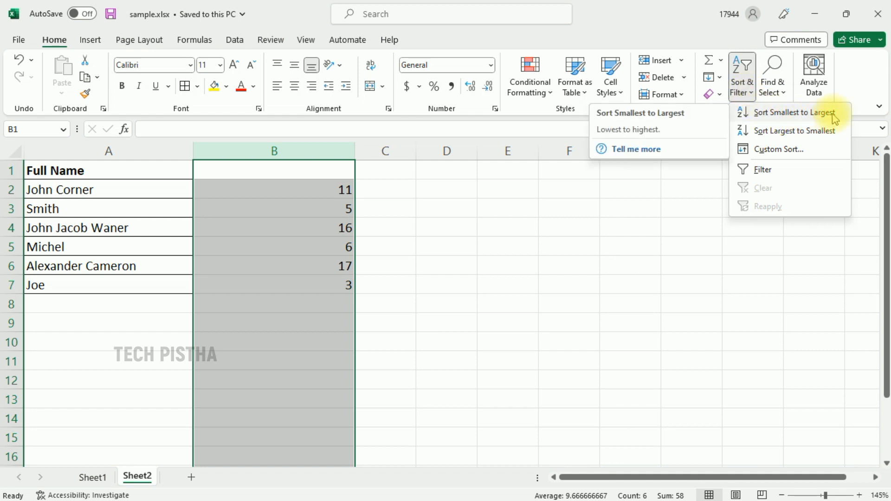
{"action": "left_click", "coordinate": [794, 112]}
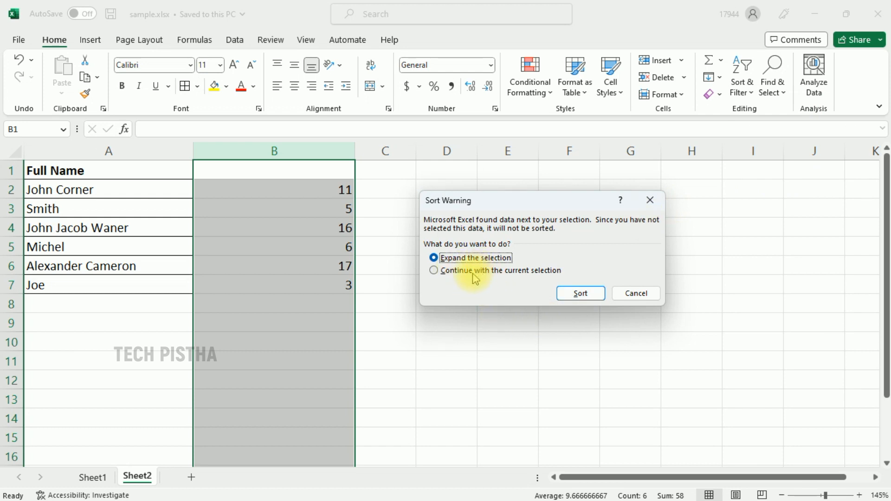
{"action": "left_click", "coordinate": [581, 293]}
{"action": "left_click", "coordinate": [544, 262]}
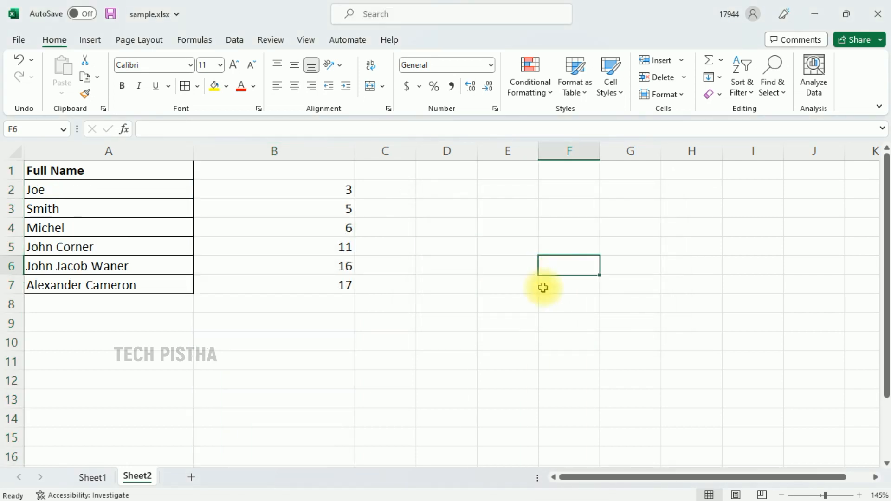